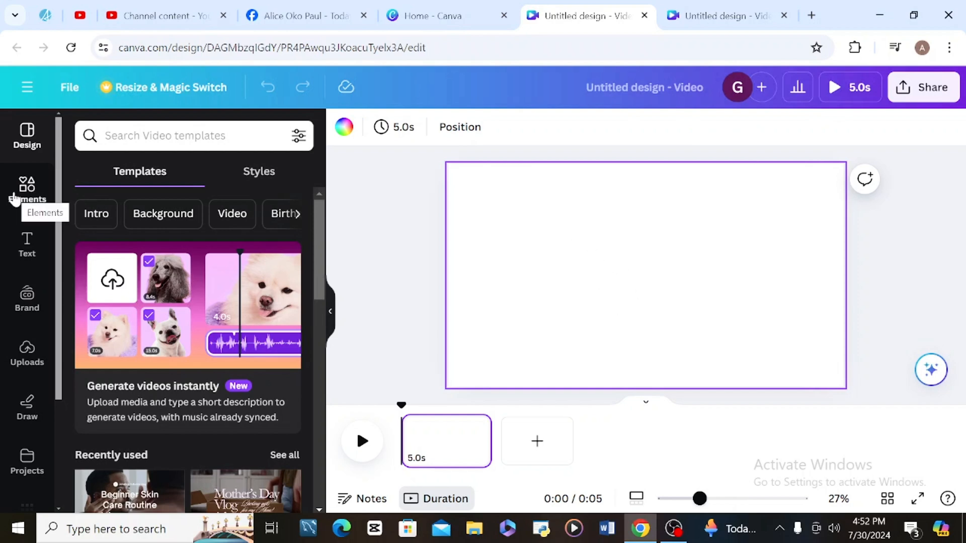
Search the elements library for "cartoon house".
{"action": "left_click", "coordinate": [30, 194]}
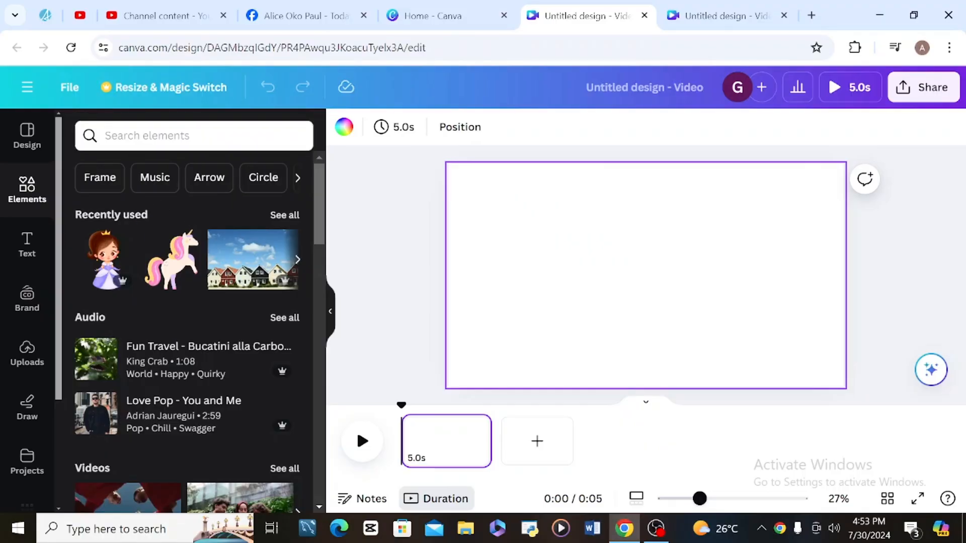
{"action": "left_click", "coordinate": [216, 143]}
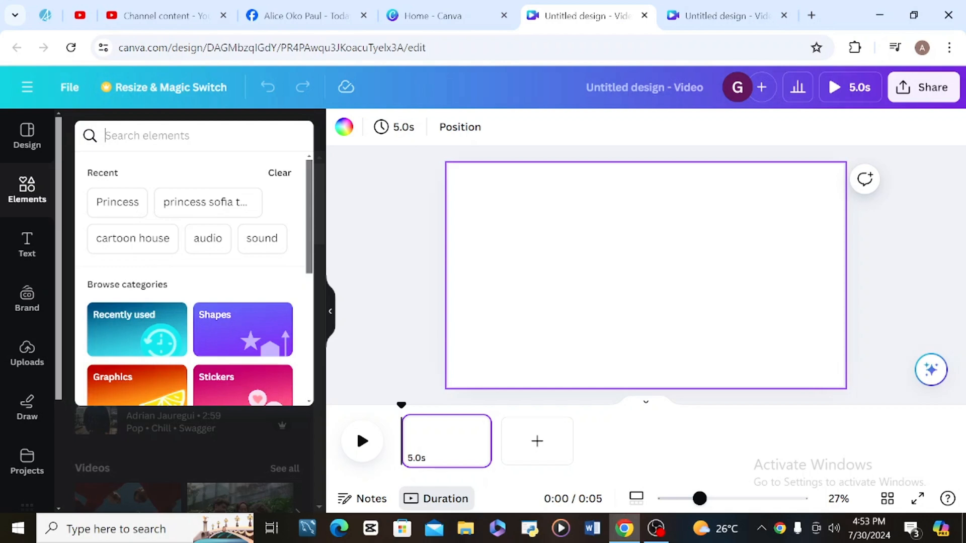
{"action": "type", "text": "cartoon house"}
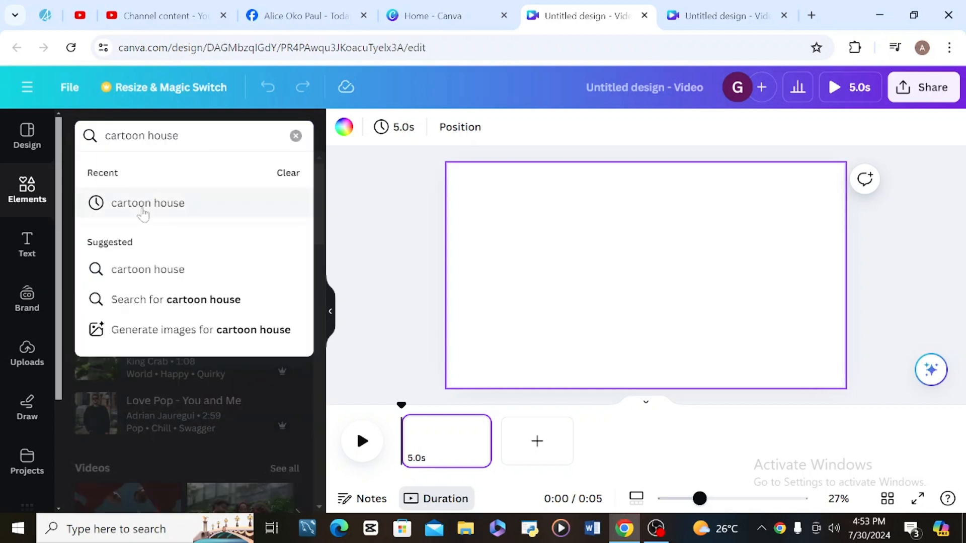
{"action": "left_click", "coordinate": [142, 211]}
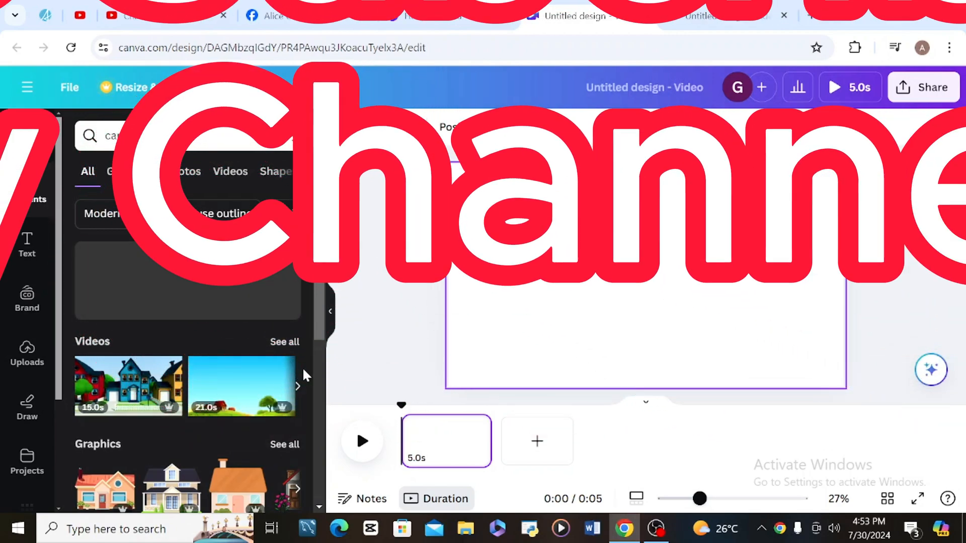
Look through the cartoon house videos and graphics for a suitable scene background.
{"action": "left_click", "coordinate": [300, 385]}
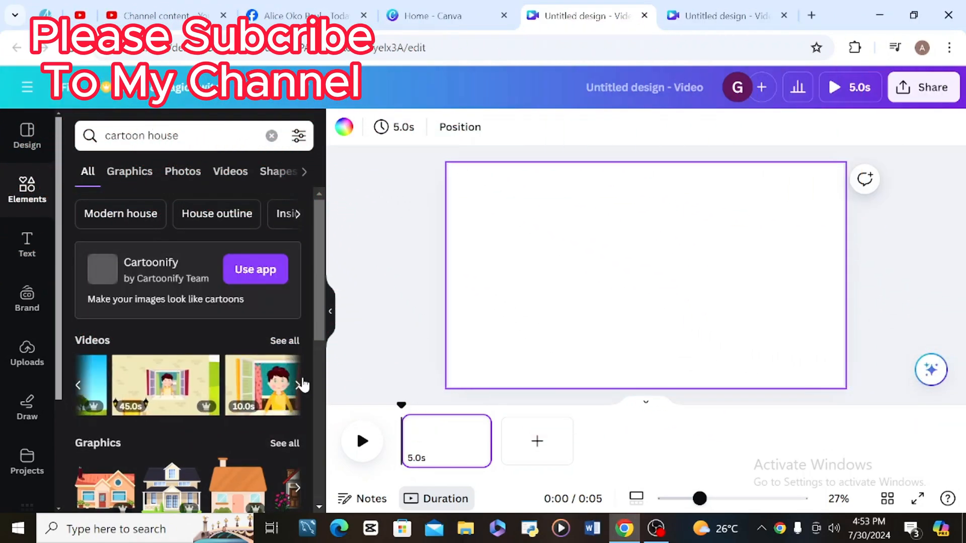
{"action": "left_click", "coordinate": [301, 385]}
{"action": "left_click", "coordinate": [300, 385]}
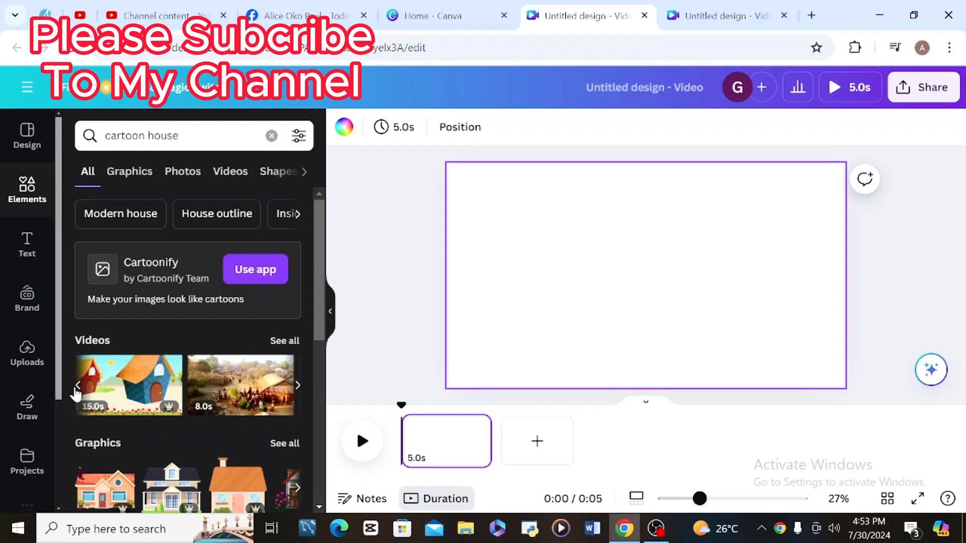
{"action": "left_click", "coordinate": [78, 386]}
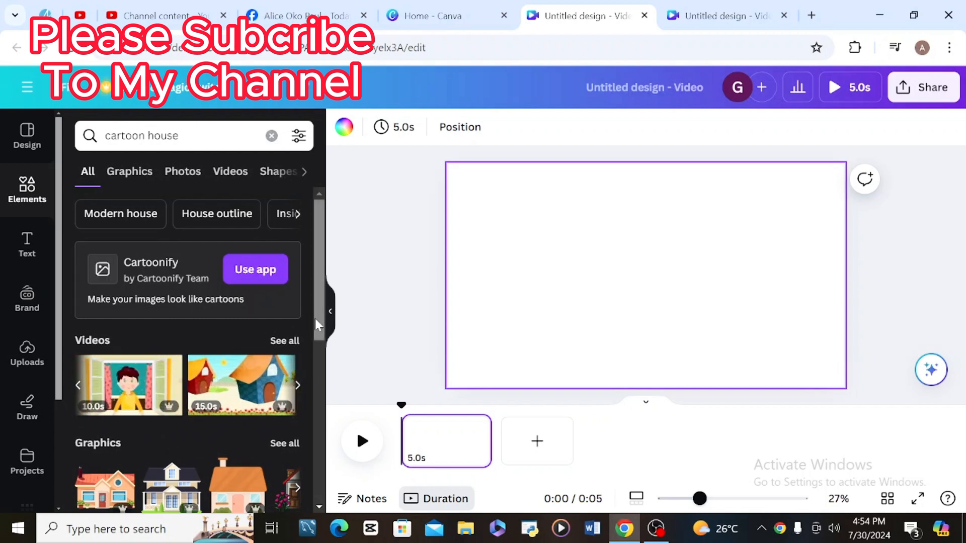
{"action": "left_click_drag", "start_coordinate": [315, 320], "coordinate": [308, 370]}
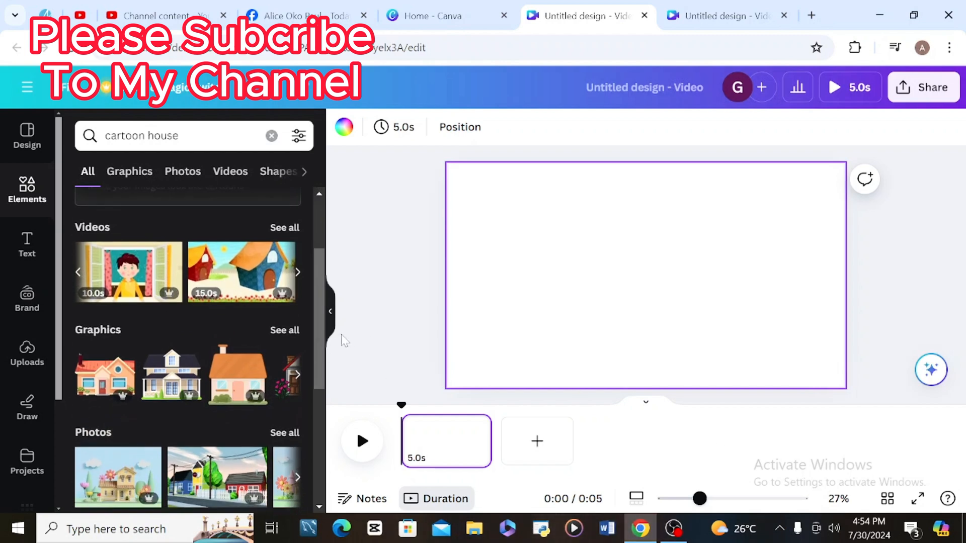
{"action": "scroll", "coordinate": [151, 340], "scroll_direction": "down", "scroll_amount": 1}
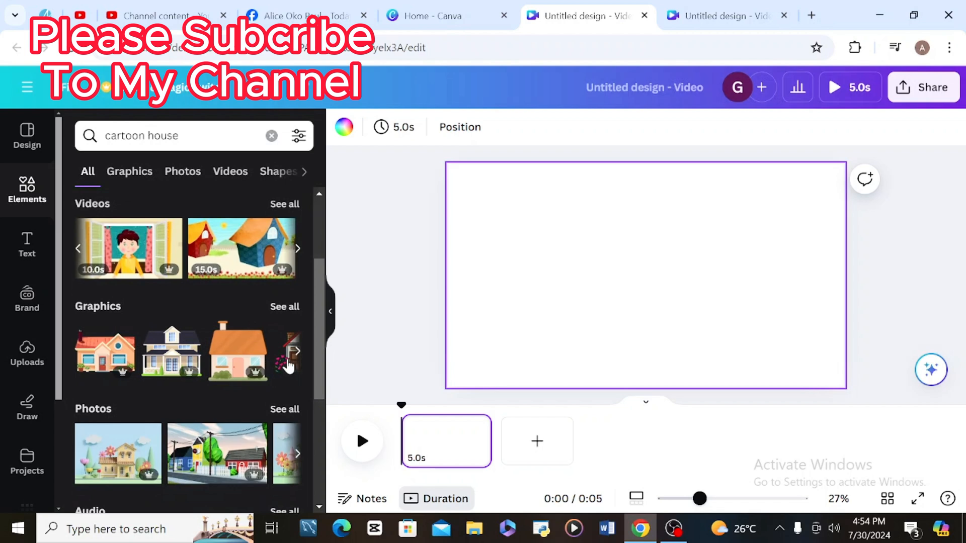
{"action": "left_click", "coordinate": [298, 351]}
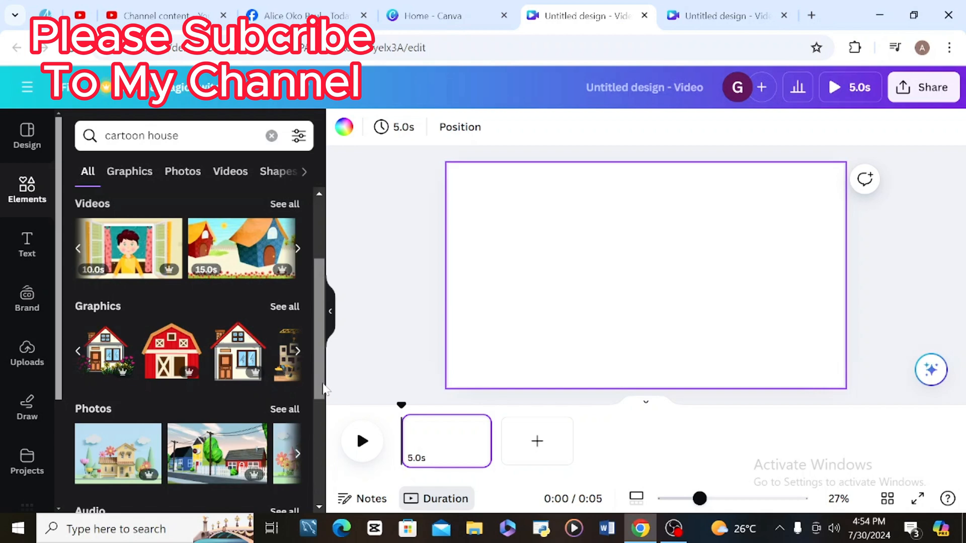
{"action": "scroll", "coordinate": [322, 389], "scroll_direction": "down", "scroll_amount": 3}
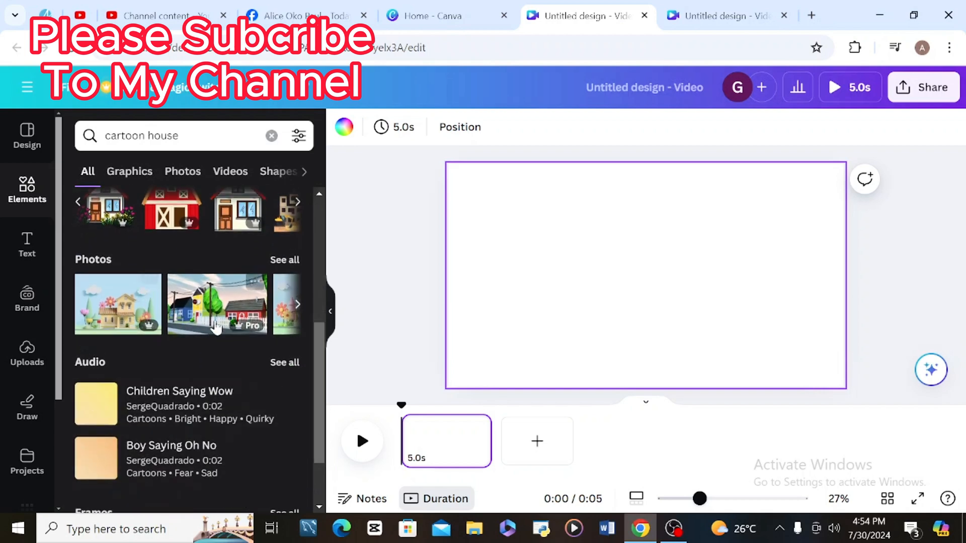
Try the street photo with blue, yellow and red cartoon houses on the page, and delete it.
{"action": "left_click", "coordinate": [298, 305]}
{"action": "left_click", "coordinate": [78, 305]}
{"action": "left_click", "coordinate": [218, 312]}
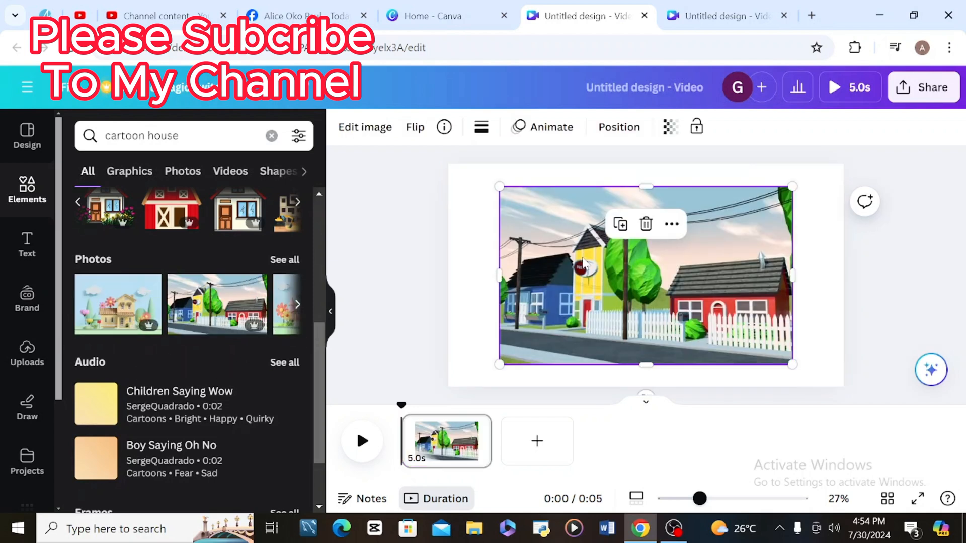
{"action": "left_click", "coordinate": [646, 224]}
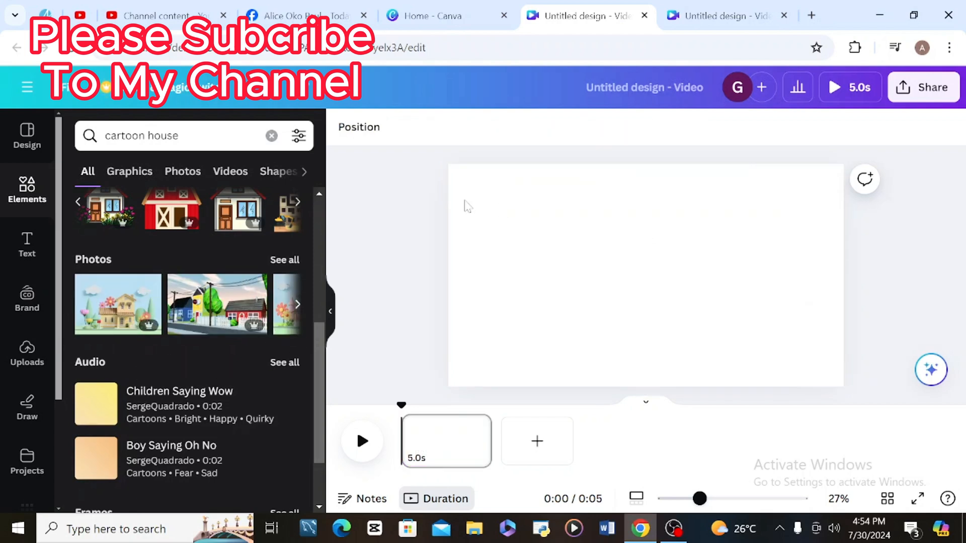
Set the 15-second video of colourful cartoon houses as the page background and play it back.
{"action": "left_click_drag", "start_coordinate": [314, 326], "coordinate": [312, 205]}
{"action": "left_click", "coordinate": [79, 385]}
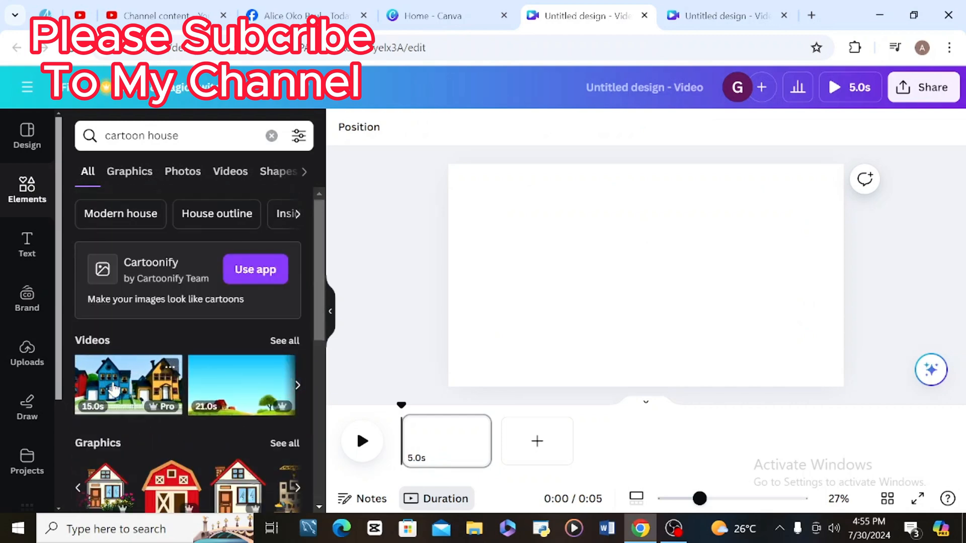
{"action": "left_click", "coordinate": [113, 389]}
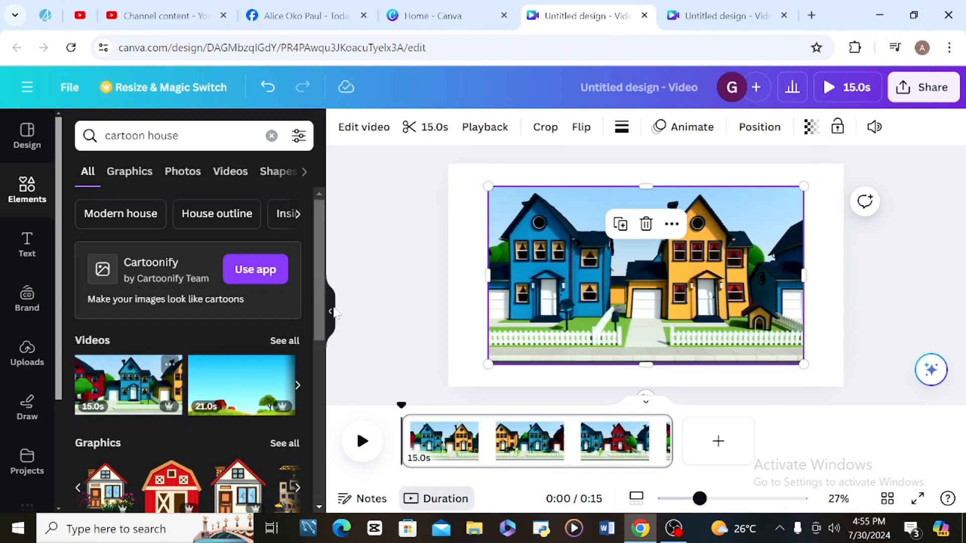
{"action": "right_click", "coordinate": [572, 301]}
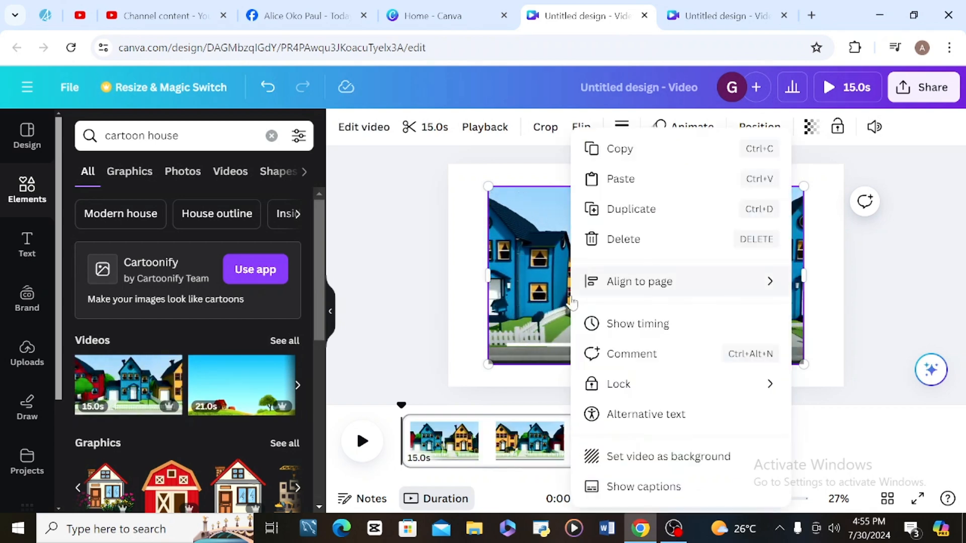
{"action": "mouse_move", "coordinate": [572, 301]}
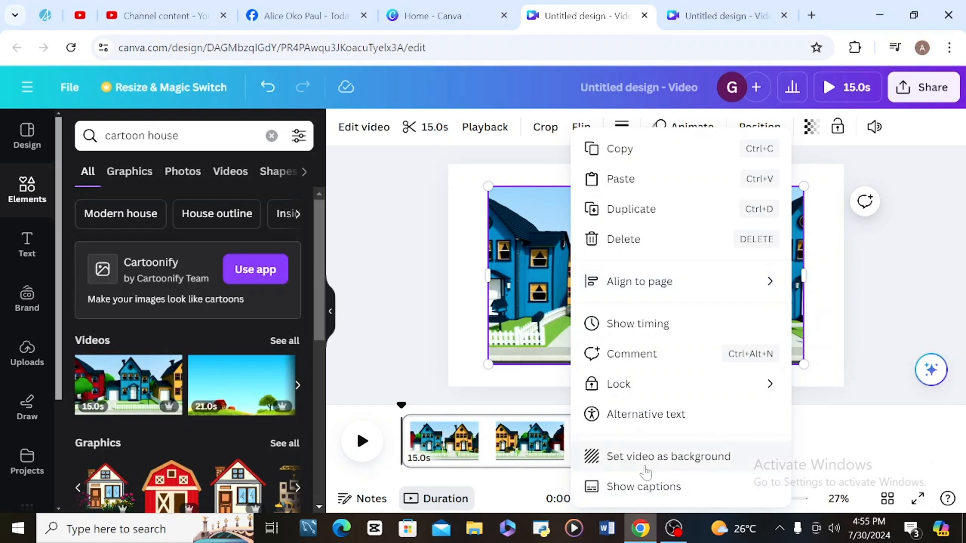
{"action": "left_click", "coordinate": [659, 459]}
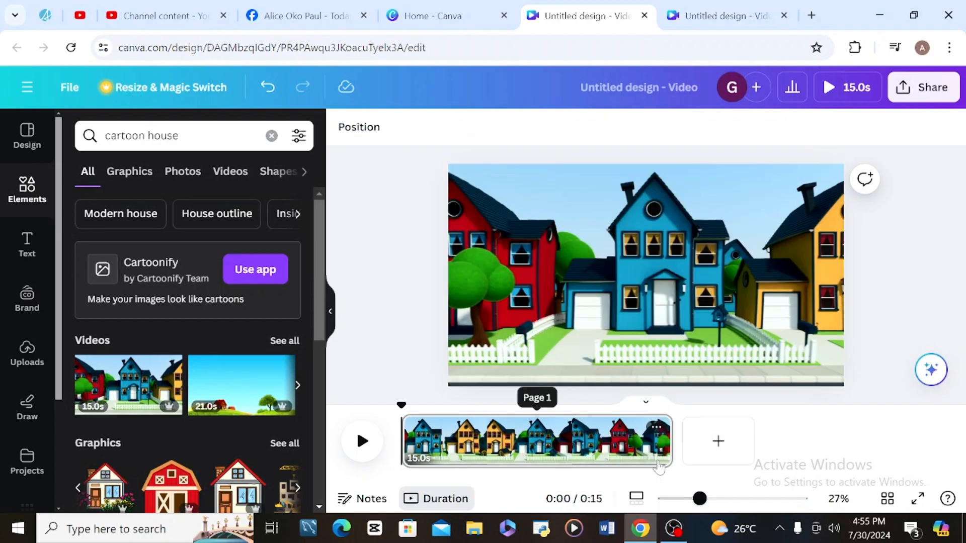
{"action": "left_click", "coordinate": [363, 441]}
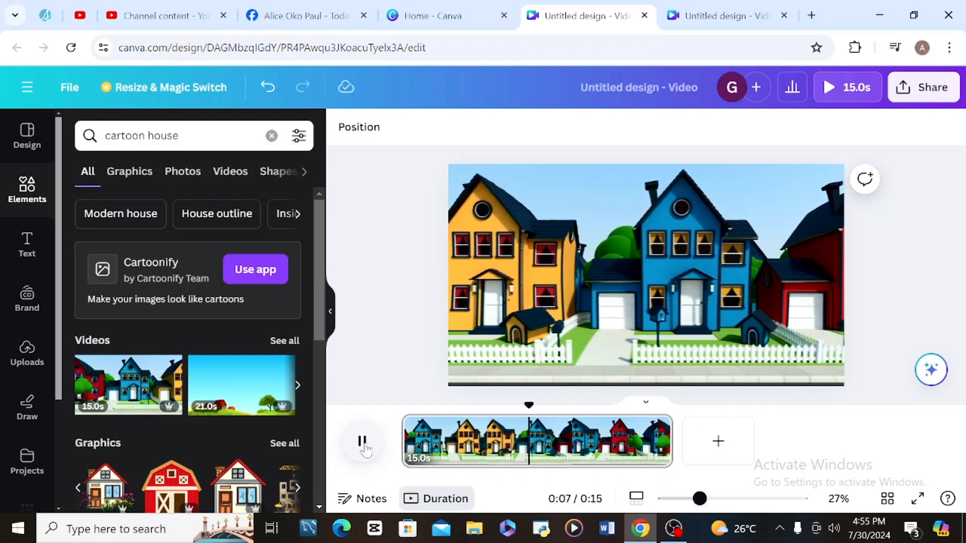
{"action": "left_click", "coordinate": [363, 443]}
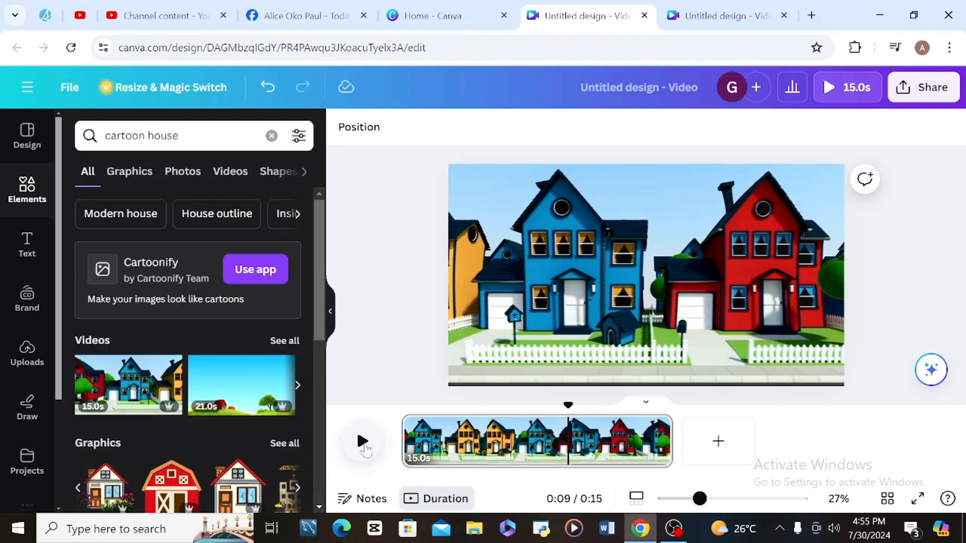
Replace the elements search with "riding bicycle".
{"action": "left_click", "coordinate": [132, 135]}
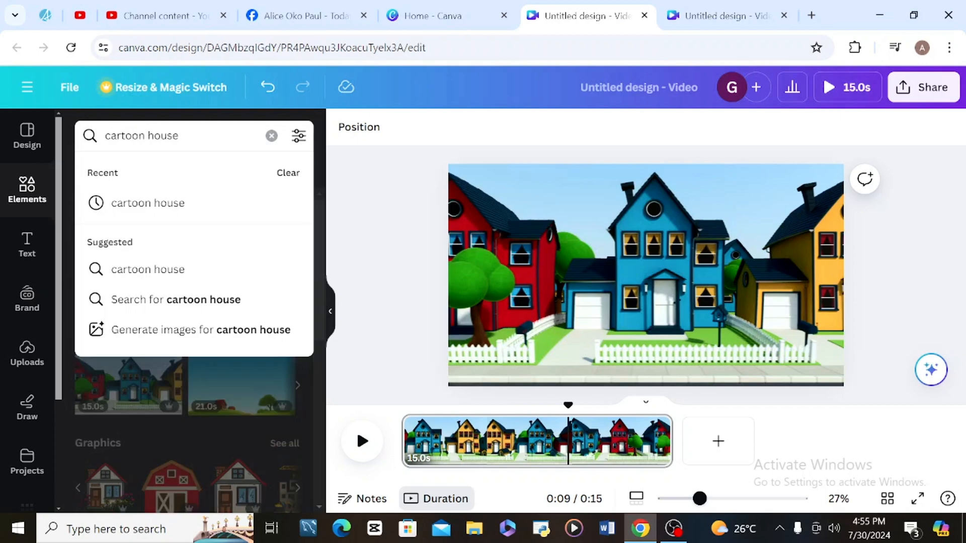
{"action": "key", "text": "Return"}
{"action": "key", "text": "BackSpace"}
{"action": "key", "text": "BackSpace"}
{"action": "key", "text": "BackSpace"}
{"action": "key", "text": "BackSpace"}
{"action": "key", "text": "BackSpace"}
{"action": "key", "text": "BackSpace"}
{"action": "key", "text": "BackSpace"}
{"action": "key", "text": "BackSpace"}
{"action": "key", "text": "BackSpace"}
{"action": "key", "text": "BackSpace"}
{"action": "key", "text": "BackSpace"}
{"action": "key", "text": "BackSpace"}
{"action": "key", "text": "BackSpace"}
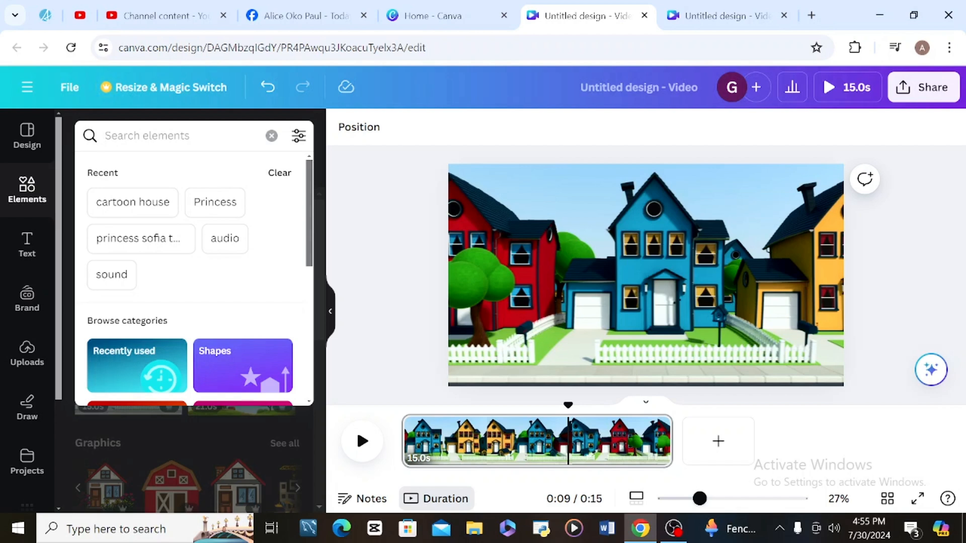
{"action": "type", "text": "riding"}
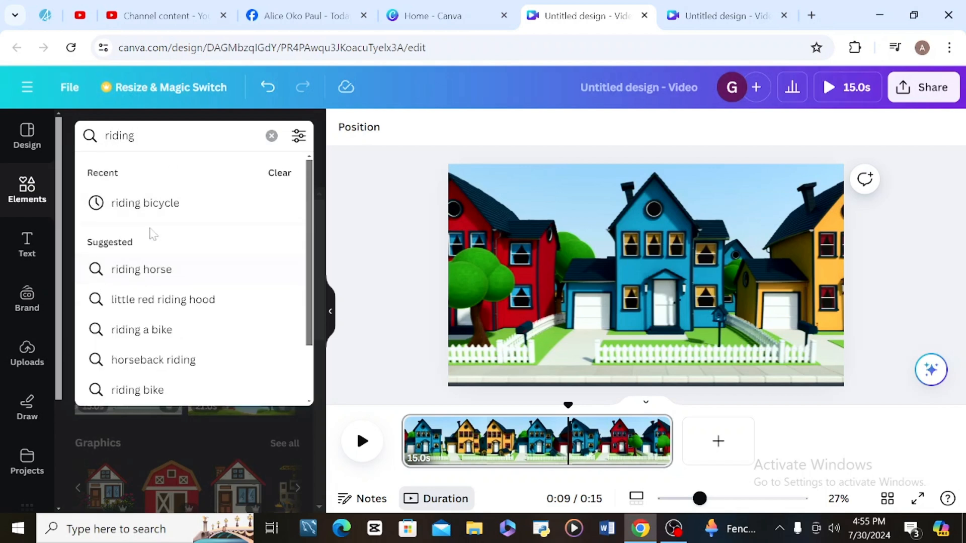
{"action": "left_click", "coordinate": [145, 203]}
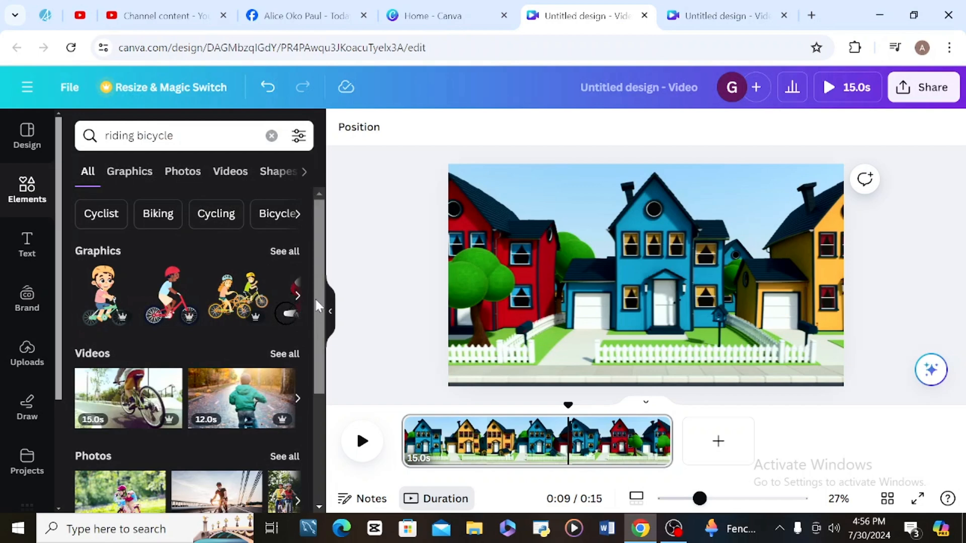
Add the graphic of two children riding a bicycle together to the page with the cartoon houses.
{"action": "scroll", "coordinate": [317, 307], "scroll_direction": "down", "scroll_amount": 4}
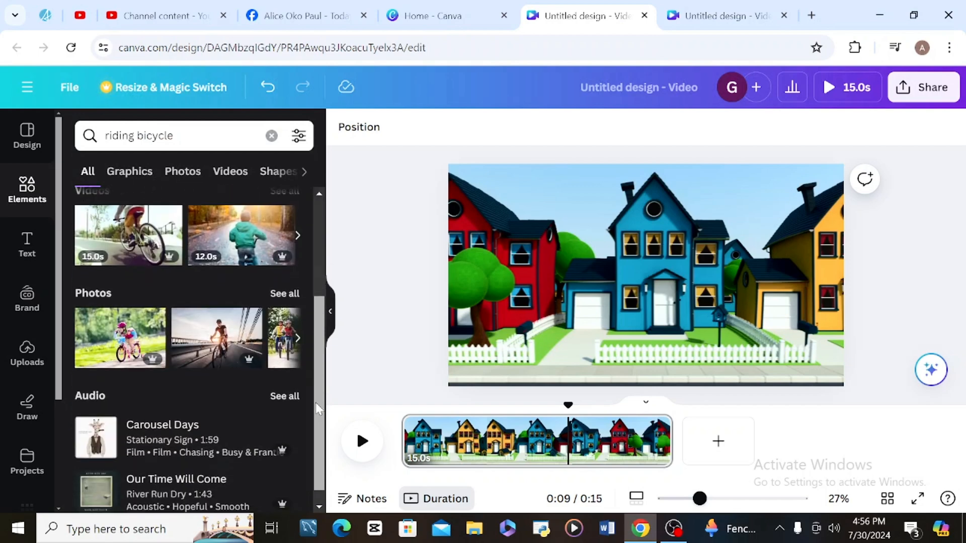
{"action": "scroll", "coordinate": [322, 498], "scroll_direction": "up", "scroll_amount": 4}
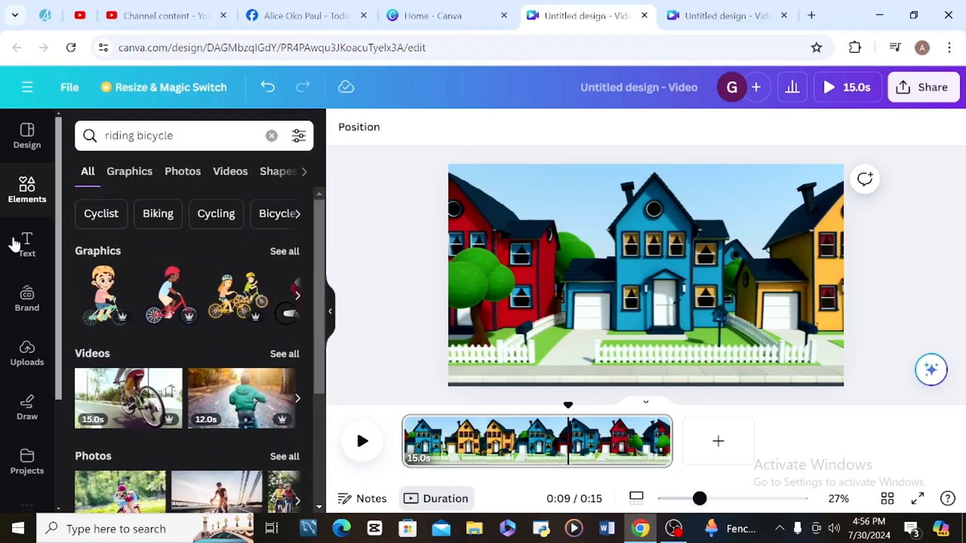
{"action": "left_click", "coordinate": [298, 297]}
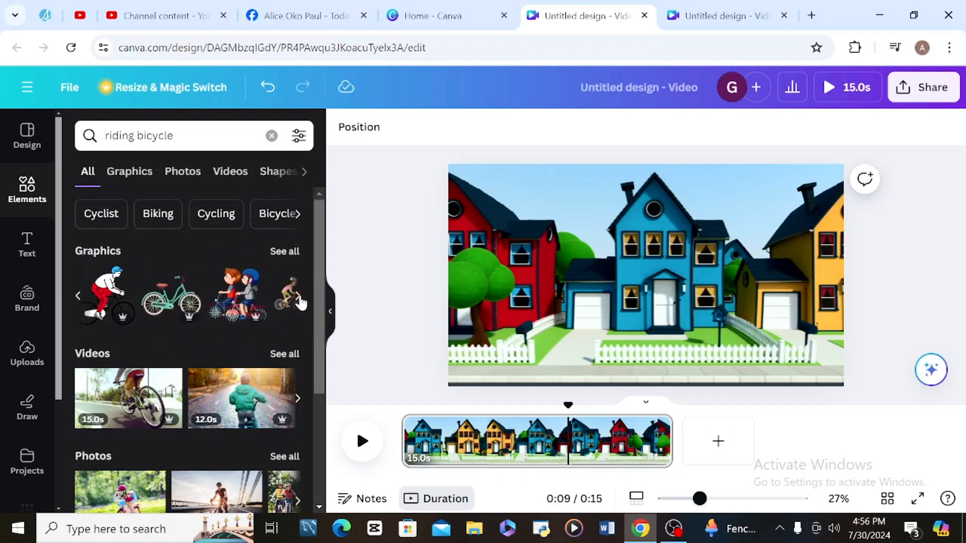
{"action": "left_click", "coordinate": [299, 298]}
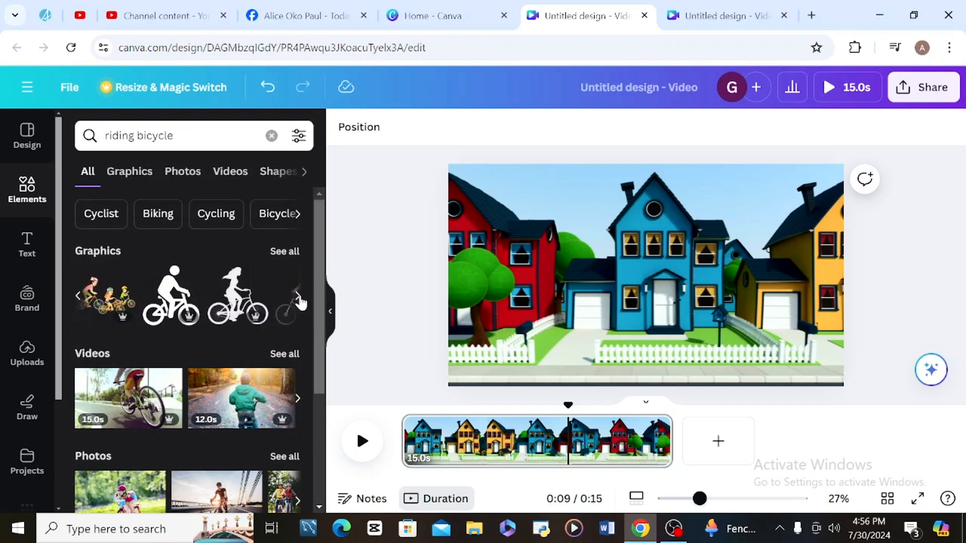
{"action": "left_click", "coordinate": [298, 298]}
{"action": "left_click", "coordinate": [81, 296]}
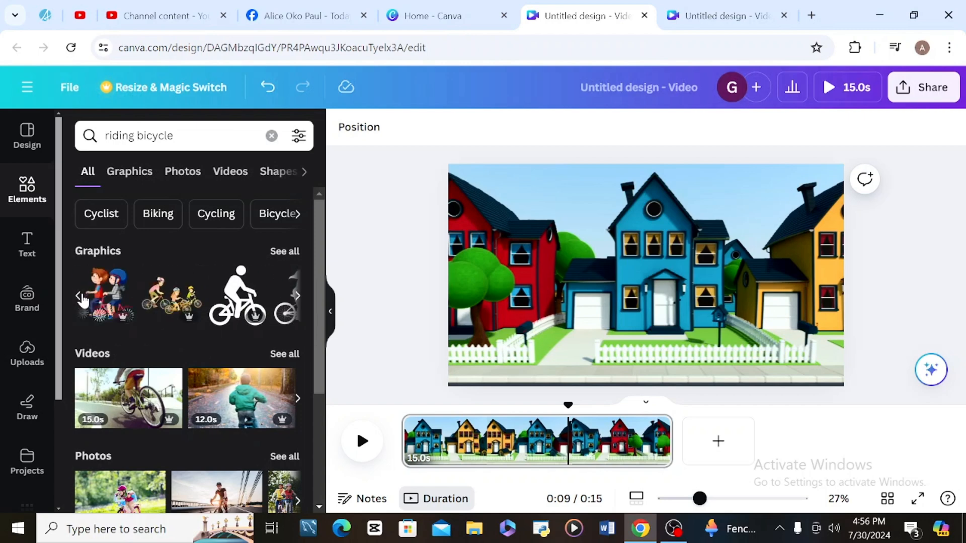
{"action": "left_click", "coordinate": [121, 305]}
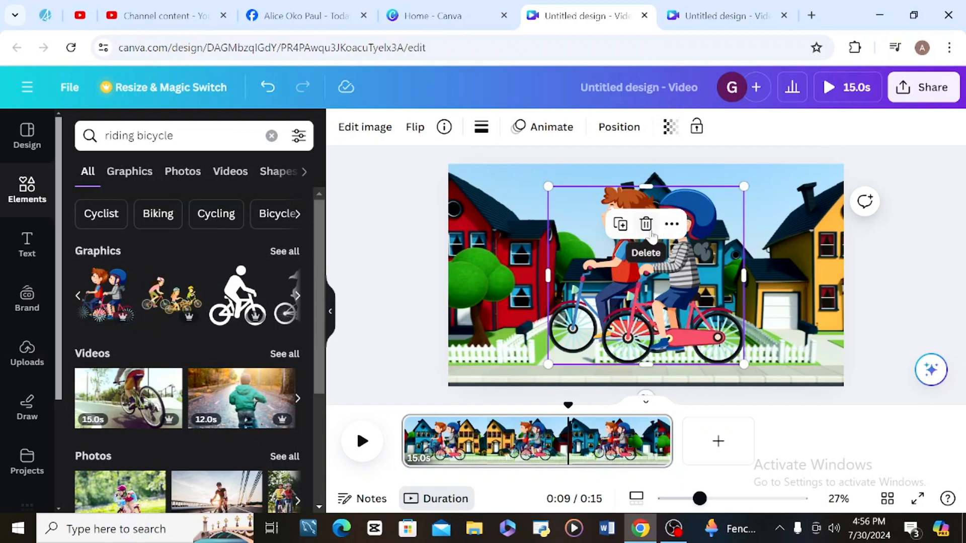
Shrink the cycling children graphic to about half its size and place it in the lower-right corner of the page.
{"action": "left_click", "coordinate": [497, 219]}
{"action": "left_click", "coordinate": [652, 296]}
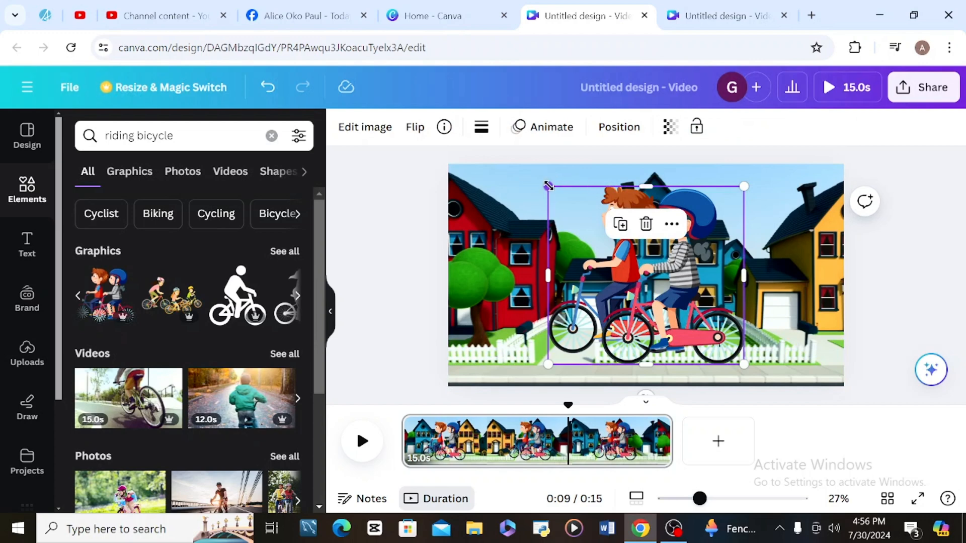
{"action": "left_click_drag", "start_coordinate": [549, 186], "coordinate": [651, 280]}
{"action": "left_click_drag", "start_coordinate": [698, 349], "coordinate": [799, 362]}
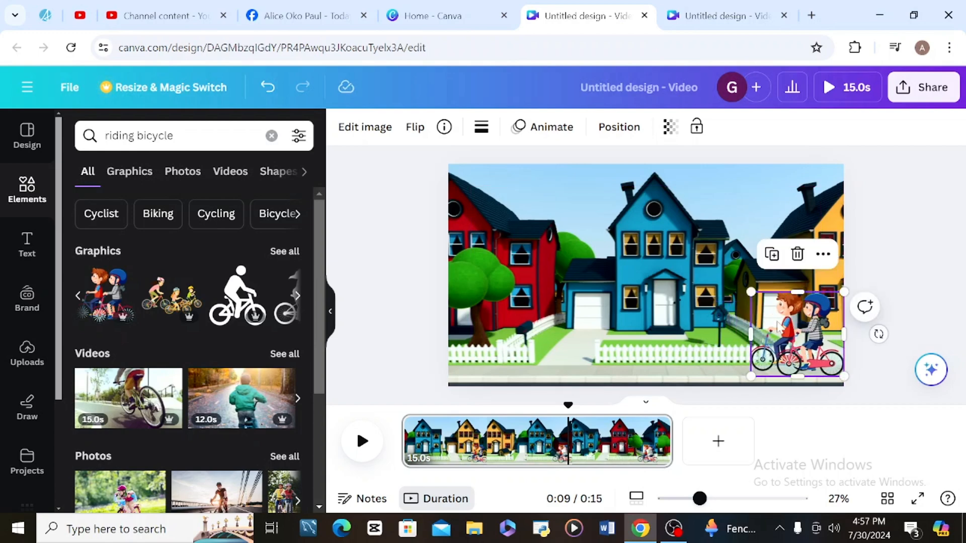
Flip the cycling children graphic vertically.
{"action": "right_click", "coordinate": [778, 327]}
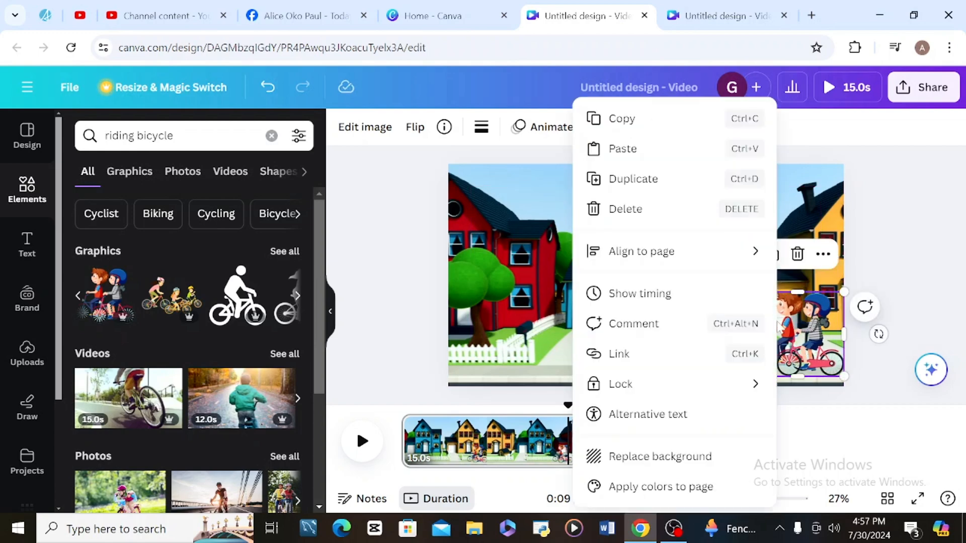
{"action": "left_click", "coordinate": [420, 177]}
{"action": "left_click", "coordinate": [416, 132]}
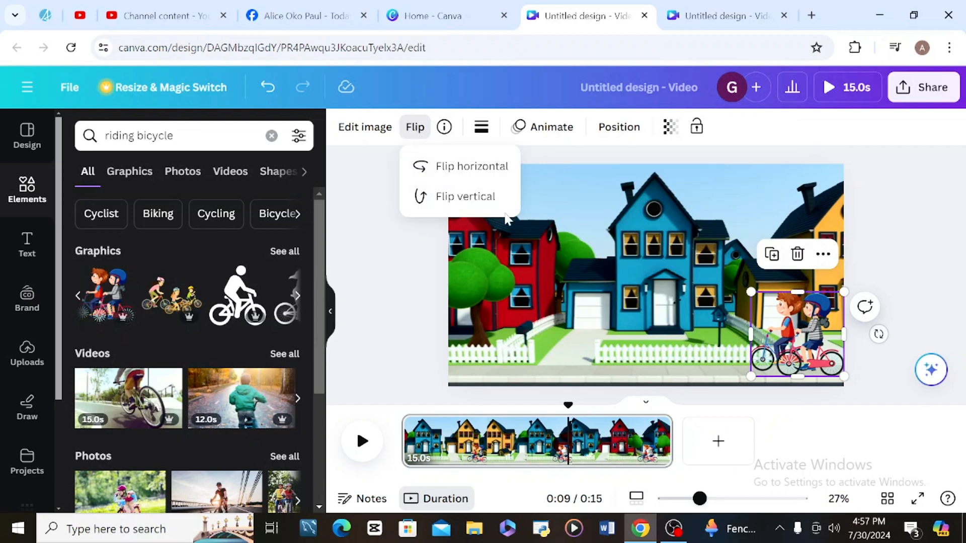
{"action": "left_click", "coordinate": [461, 196]}
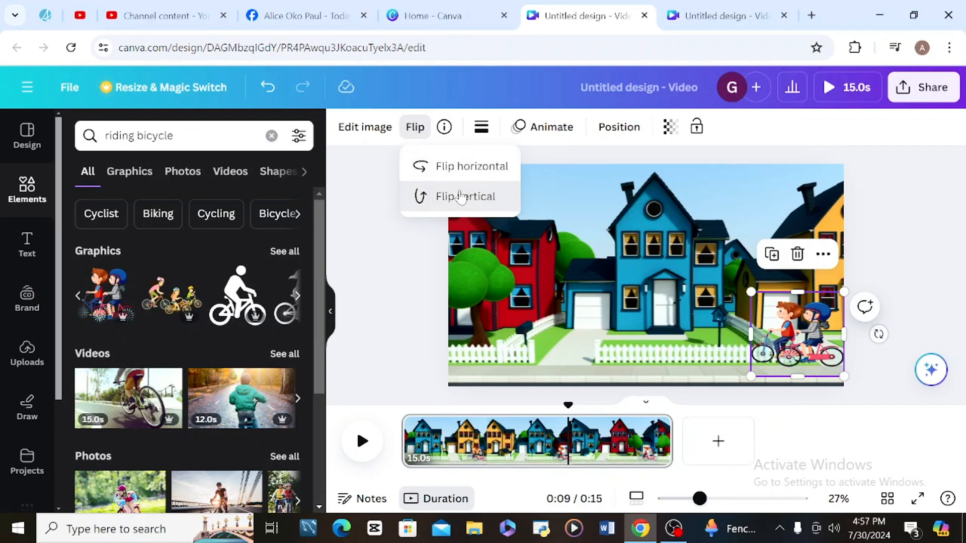
Turn the cycling children graphic upright, mirror it horizontally, and place it partly outside the page's lower-left edge.
{"action": "left_click", "coordinate": [461, 197]}
{"action": "left_click", "coordinate": [469, 171]}
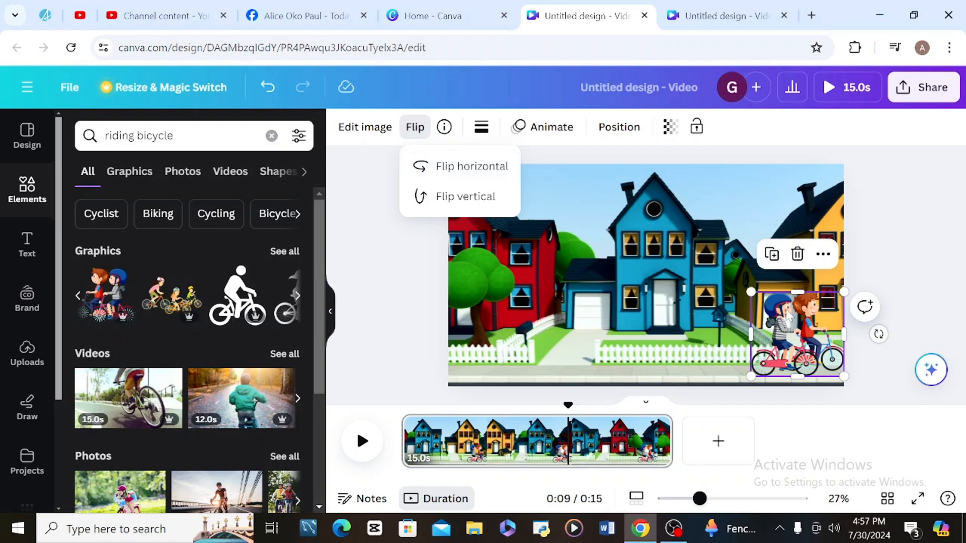
{"action": "left_click_drag", "start_coordinate": [798, 334], "coordinate": [471, 339]}
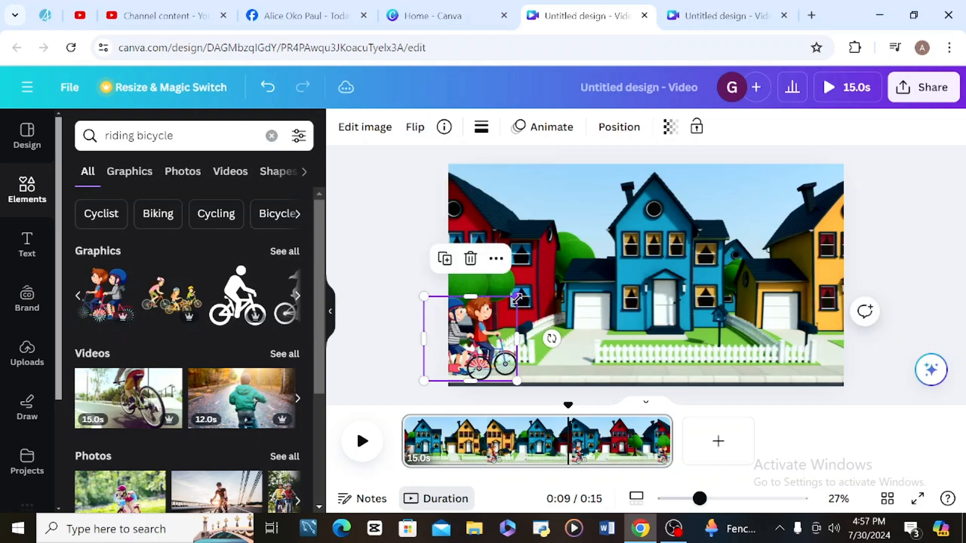
{"action": "mouse_move", "coordinate": [517, 298]}
{"action": "left_mouse_down"}
{"action": "mouse_move", "coordinate": [537, 284]}
{"action": "mouse_move", "coordinate": [515, 298]}
{"action": "left_mouse_up"}
{"action": "left_click_drag", "start_coordinate": [456, 343], "coordinate": [435, 342]}
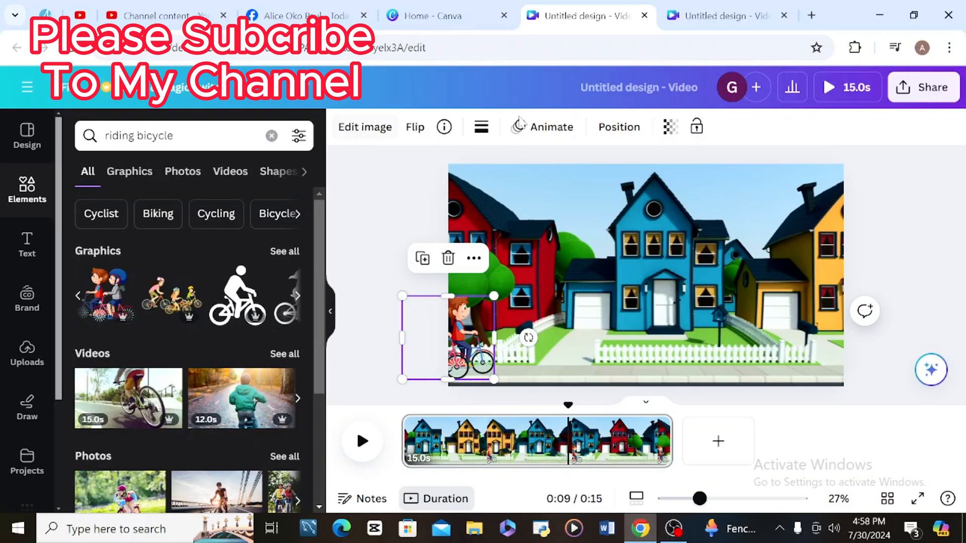
Create a custom animation path carrying the cycling children from the page's left edge along the fence past the blue house, and preview it.
{"action": "left_click", "coordinate": [537, 129]}
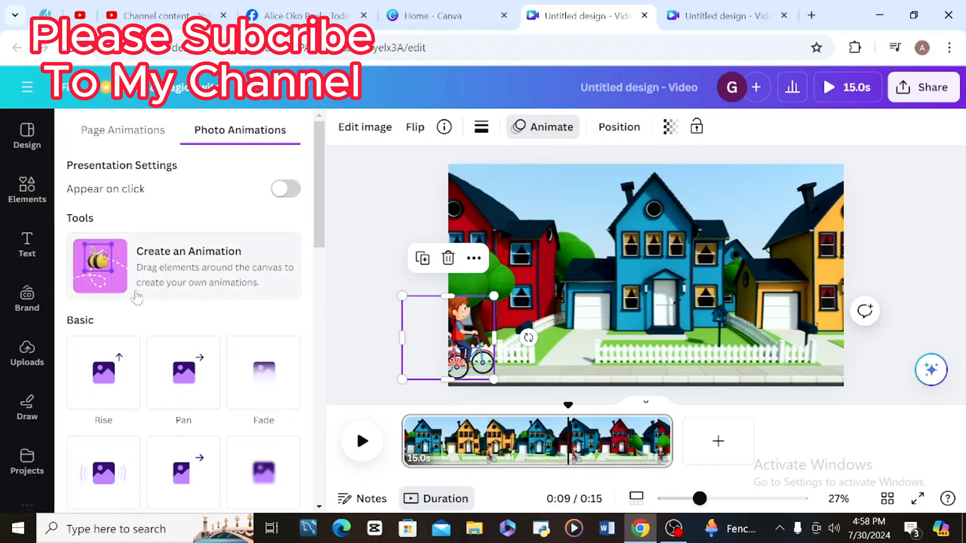
{"action": "left_click", "coordinate": [155, 269]}
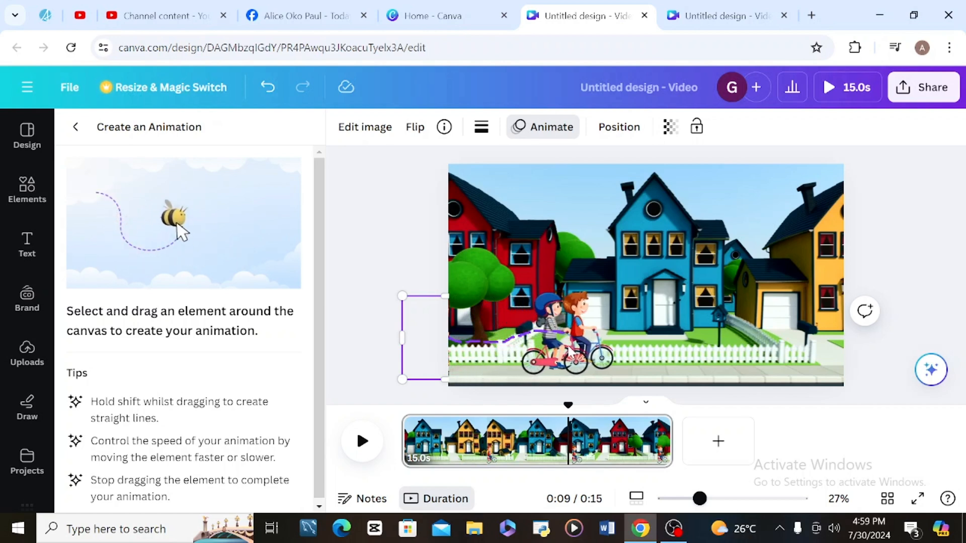
{"action": "left_click_drag", "start_coordinate": [579, 353], "coordinate": [652, 350]}
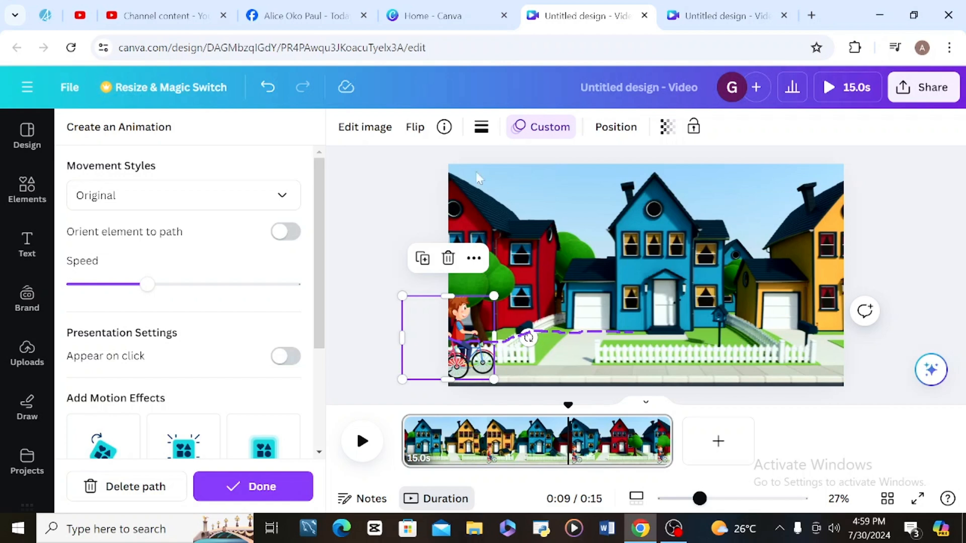
{"action": "left_click", "coordinate": [269, 90]}
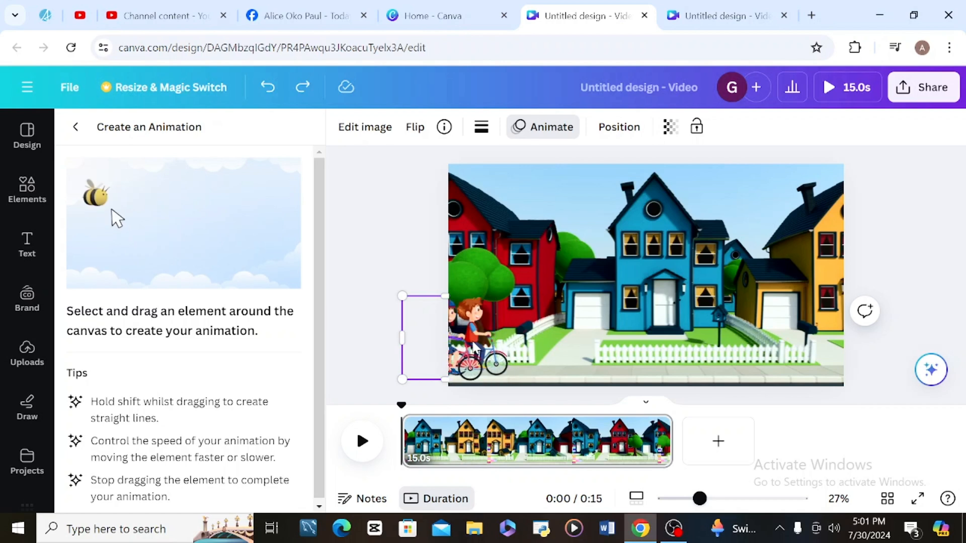
{"action": "left_click_drag", "start_coordinate": [520, 345], "coordinate": [702, 333]}
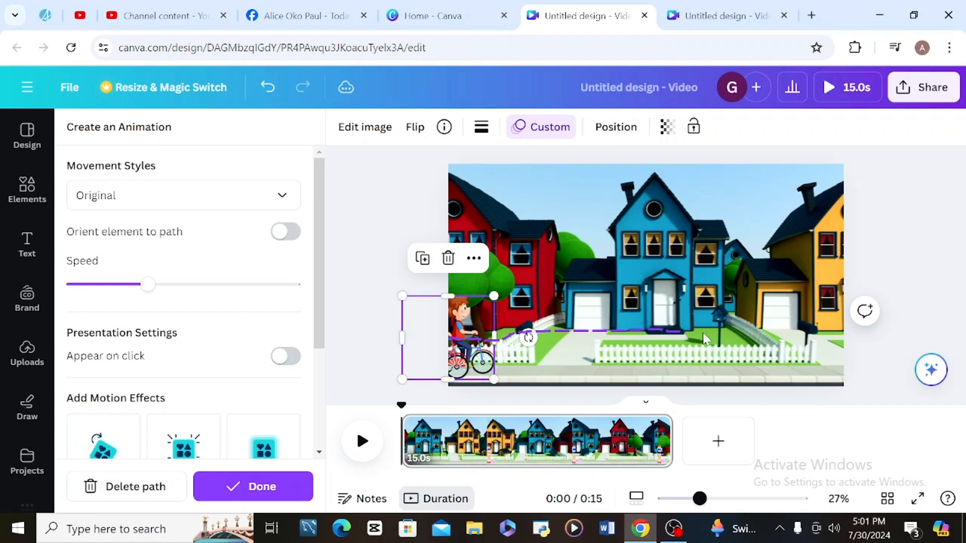
{"action": "left_click", "coordinate": [349, 451]}
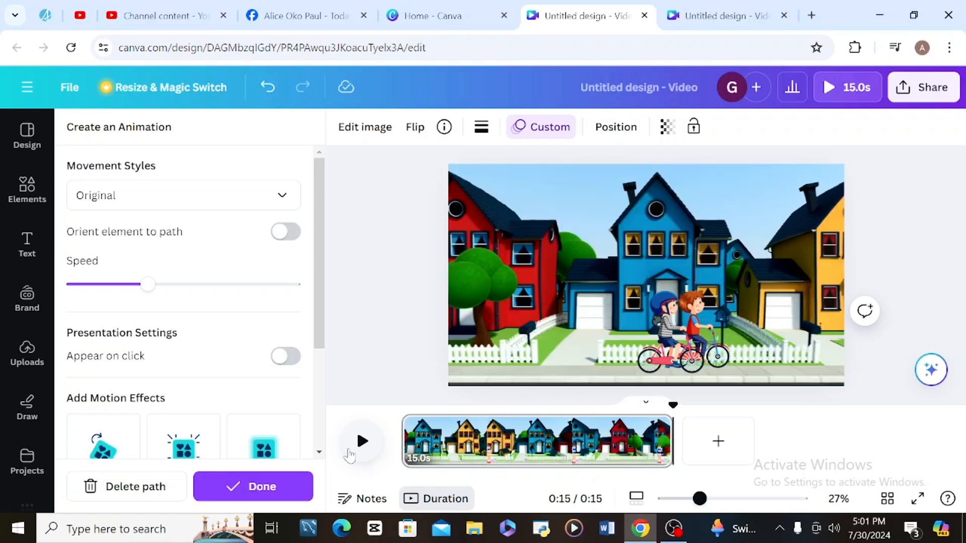
Open the design's sharing options and find the download option for the finished video.
{"action": "left_click", "coordinate": [931, 89]}
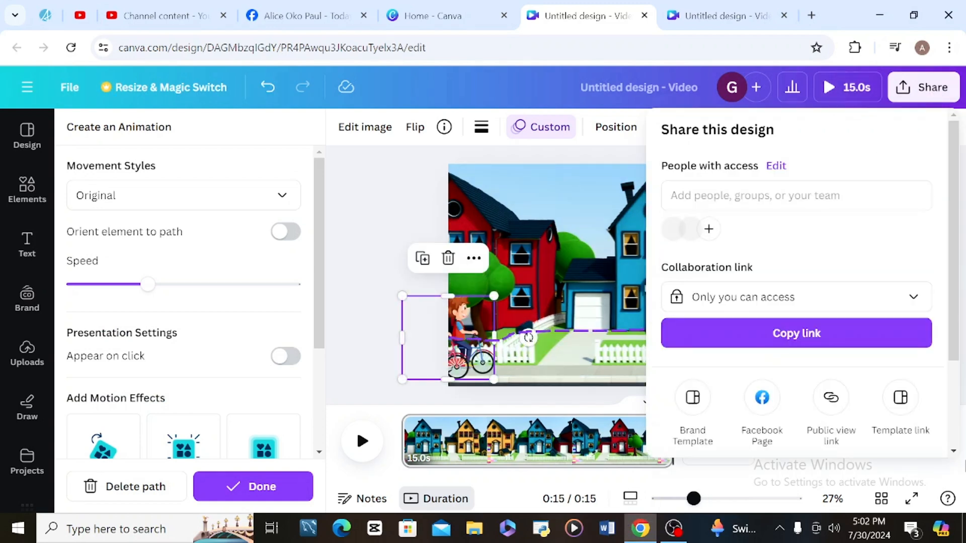
{"action": "scroll", "coordinate": [954, 453], "scroll_direction": "down", "scroll_amount": 3}
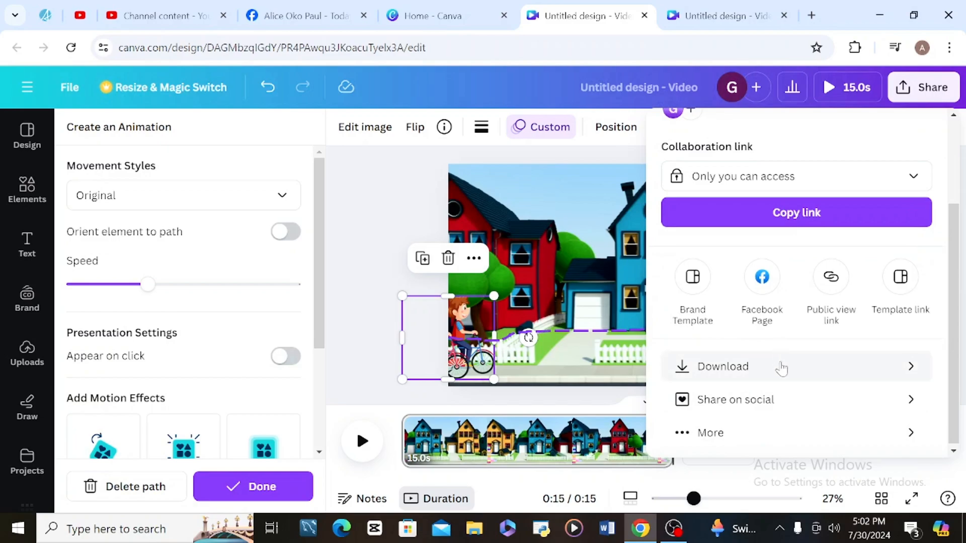